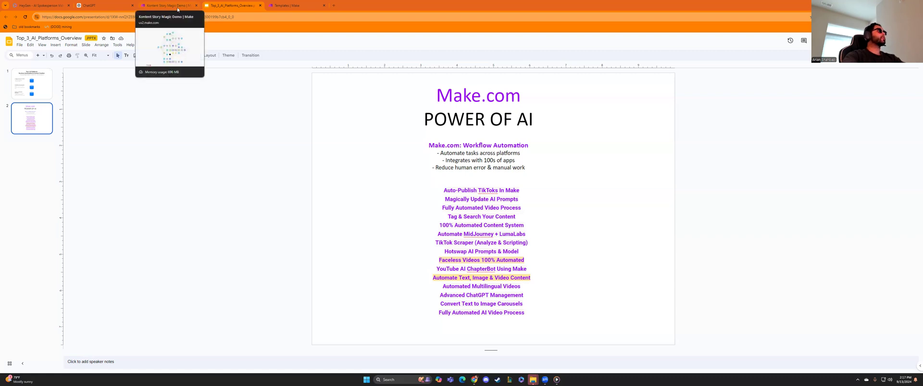
# Step: Leave the unsaved demo scenario and go to the make.com homepage
pyautogui.click(177, 6)
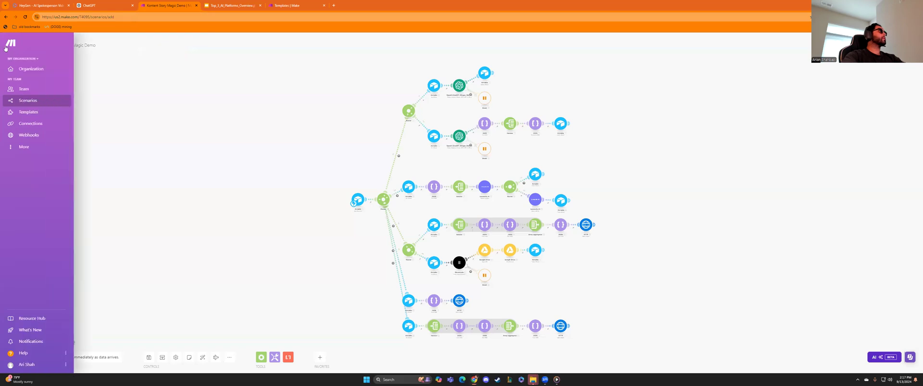
pyautogui.click(98, 17)
pyautogui.write('make')
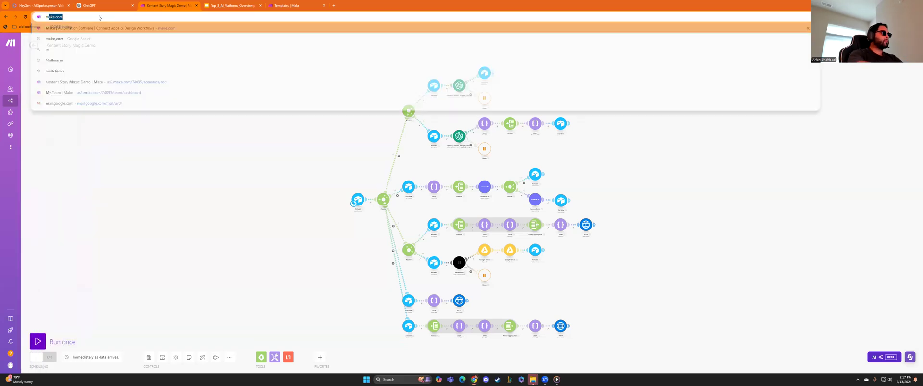
pyautogui.write('.com')
pyautogui.press('Return')
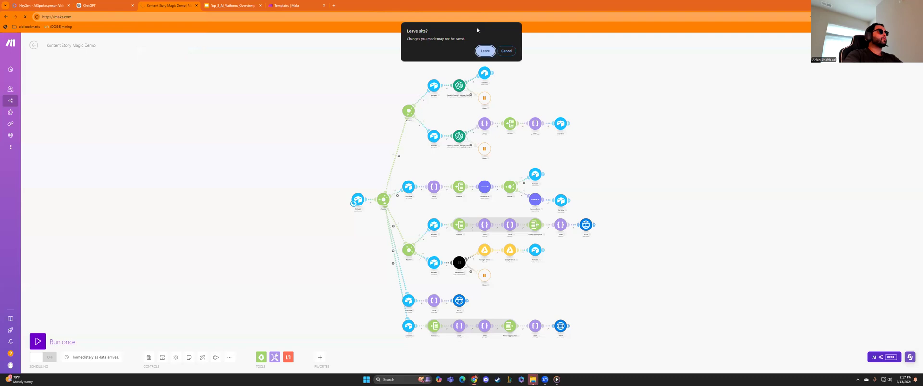
pyautogui.click(484, 50)
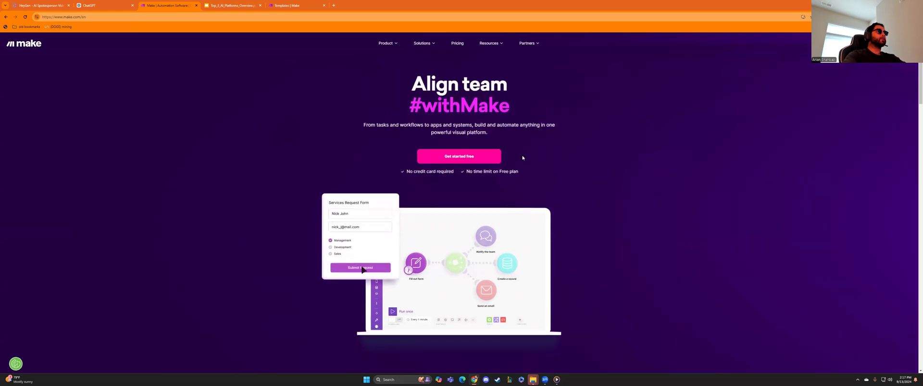
pyautogui.scroll(-3, 525, 157)
pyautogui.scroll(2, 523, 154)
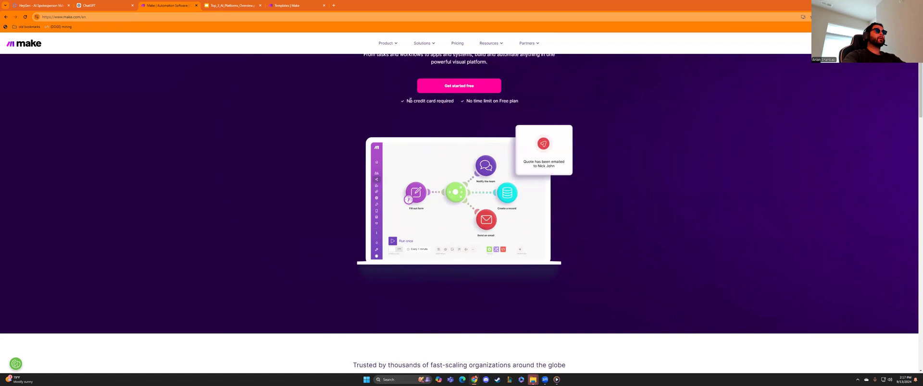
pyautogui.scroll(-3, 610, 145)
pyautogui.scroll(-3, 610, 146)
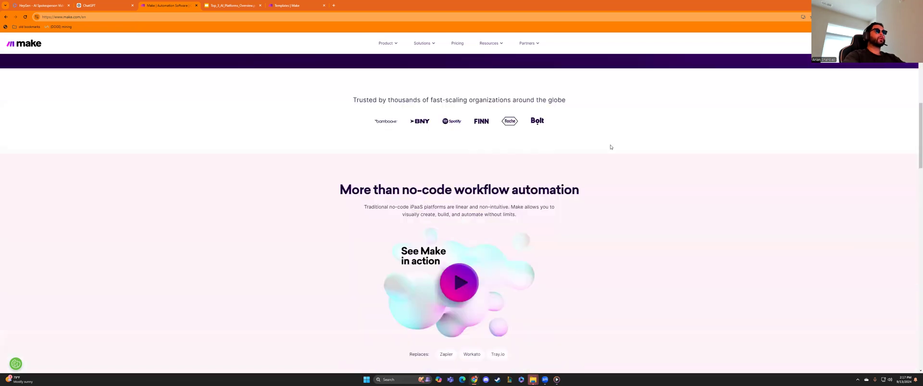
pyautogui.scroll(-1, 610, 148)
pyautogui.scroll(-2, 606, 149)
pyautogui.scroll(1, 601, 151)
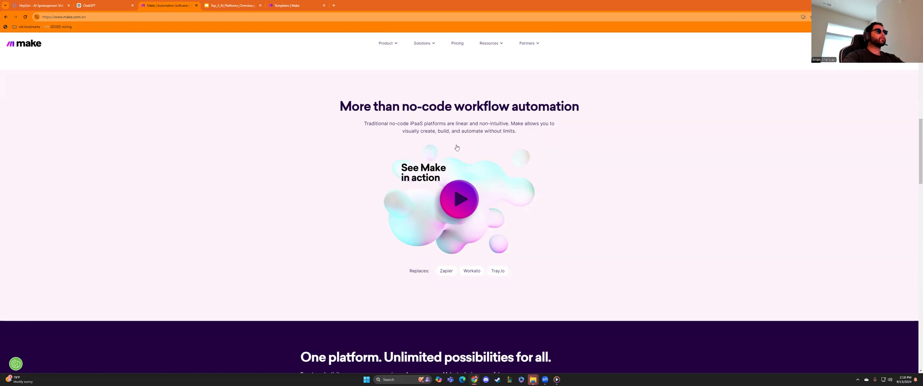
pyautogui.scroll(-2, 464, 154)
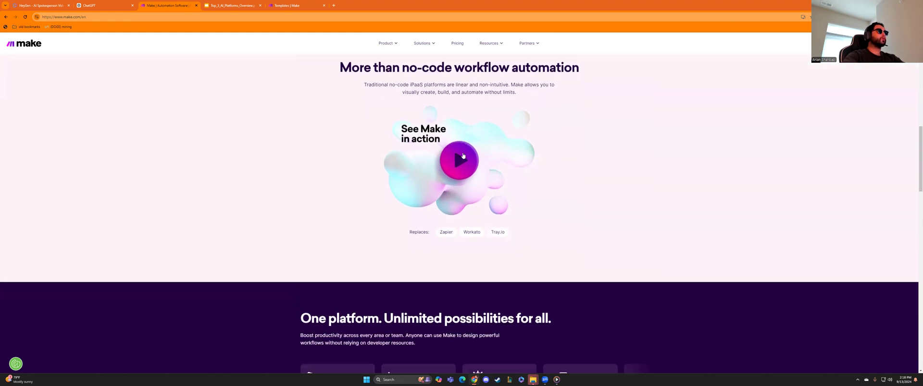
pyautogui.scroll(-2, 463, 158)
pyautogui.scroll(-2, 596, 177)
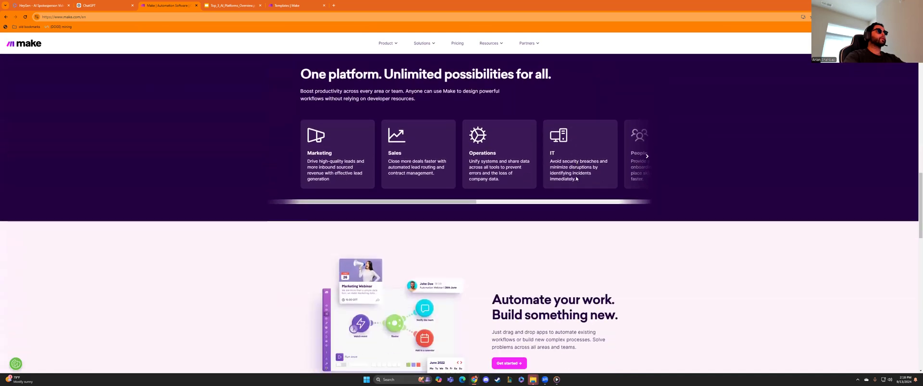
pyautogui.scroll(-1, 594, 179)
pyautogui.scroll(-1, 587, 182)
pyautogui.scroll(-1, 589, 181)
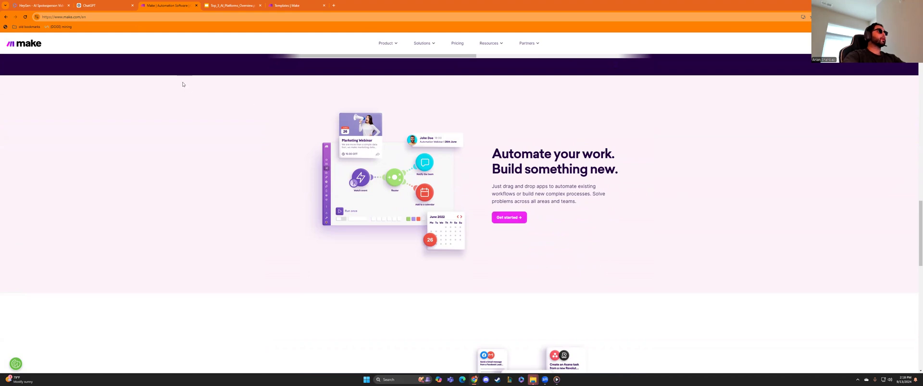
pyautogui.scroll(3, 446, 152)
pyautogui.scroll(5, 446, 153)
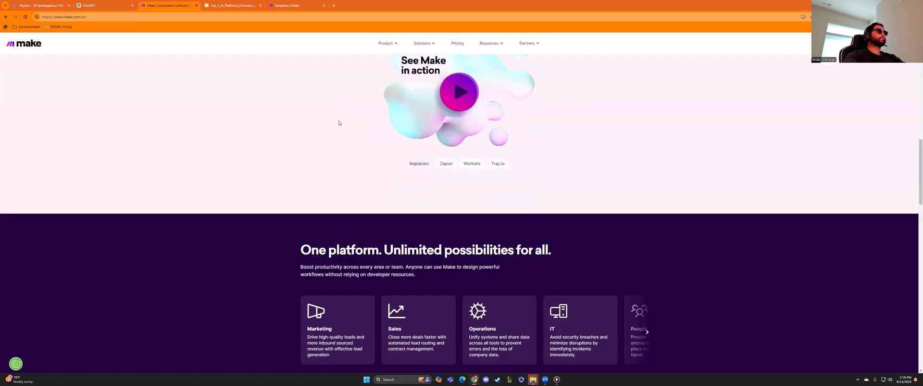
pyautogui.scroll(5, 445, 153)
pyautogui.scroll(5, 446, 153)
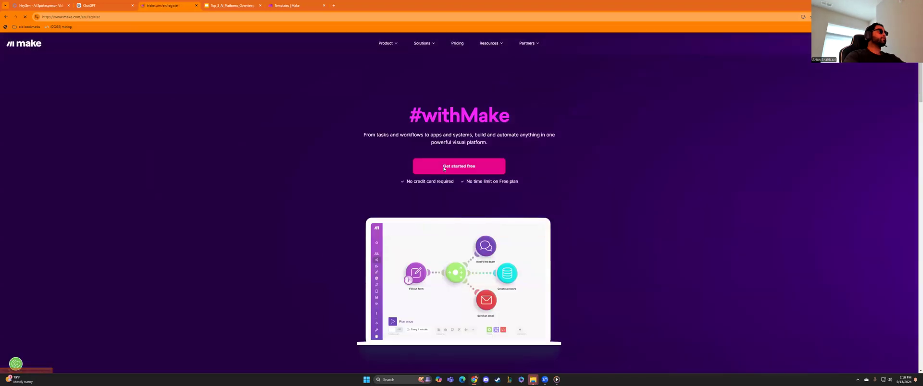
# Step: Sign up with Google, then open the Auto-publish scenario from the scenarios list
pyautogui.click(445, 167)
pyautogui.click(275, 145)
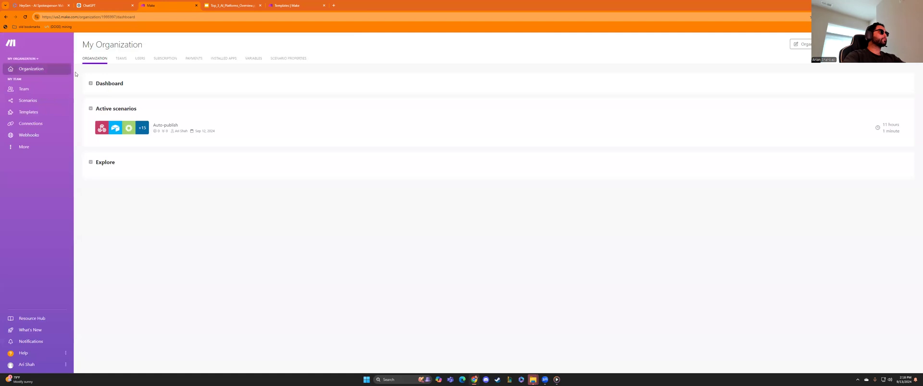
pyautogui.click(29, 101)
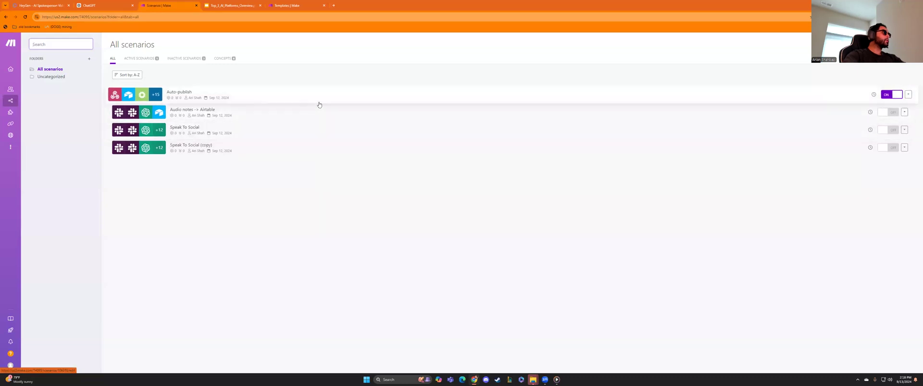
pyautogui.click(322, 103)
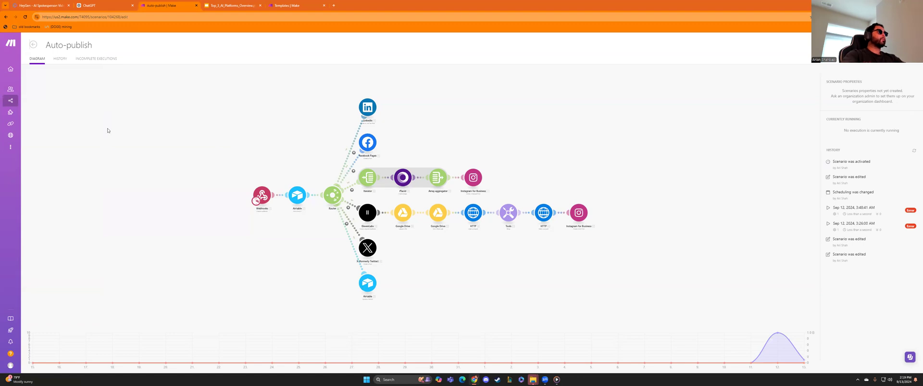
# Step: From All scenarios, open Speak To Social in the editor and show its first Slack module's settings
pyautogui.click(27, 100)
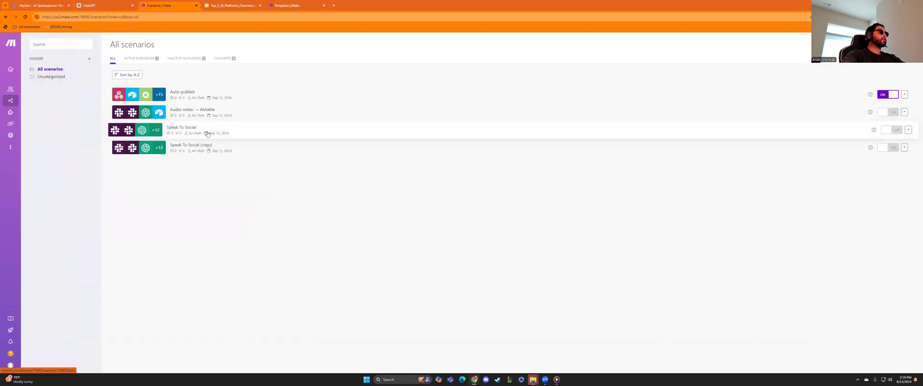
pyautogui.click(272, 128)
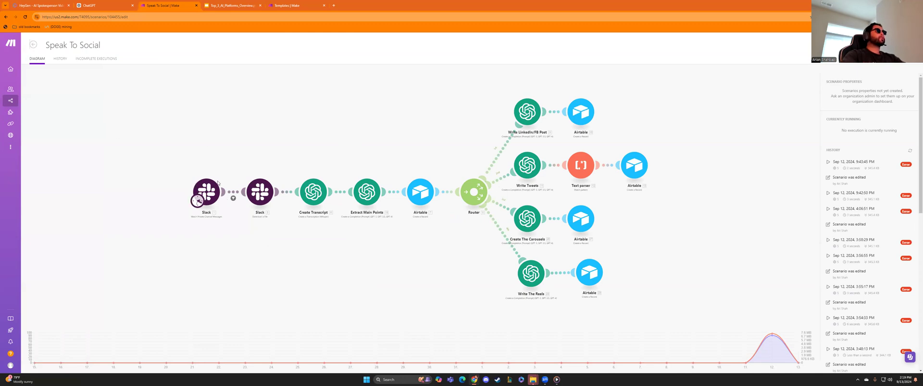
pyautogui.click(197, 200)
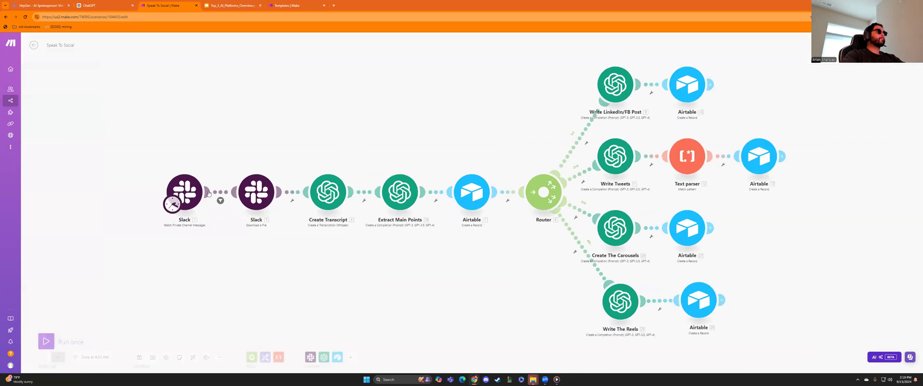
pyautogui.click(188, 194)
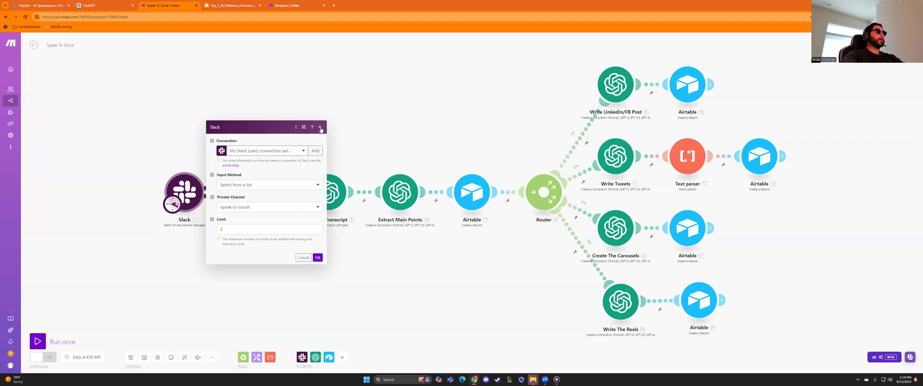
# Step: Close the Slack module settings to reveal the full Speak To Social chain
pyautogui.click(321, 127)
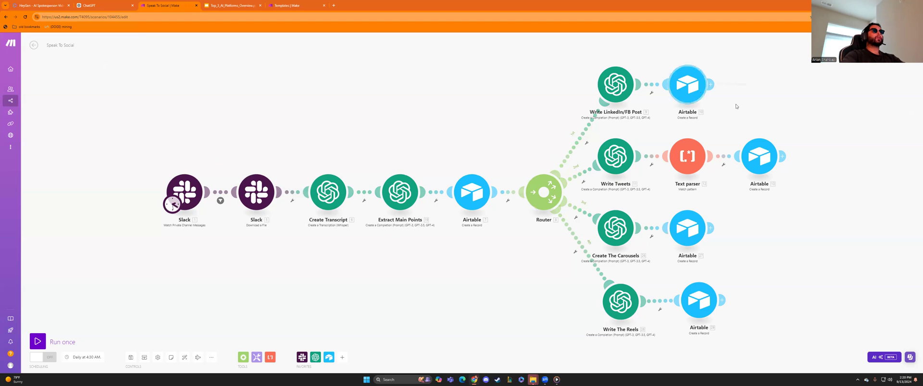
pyautogui.click(81, 360)
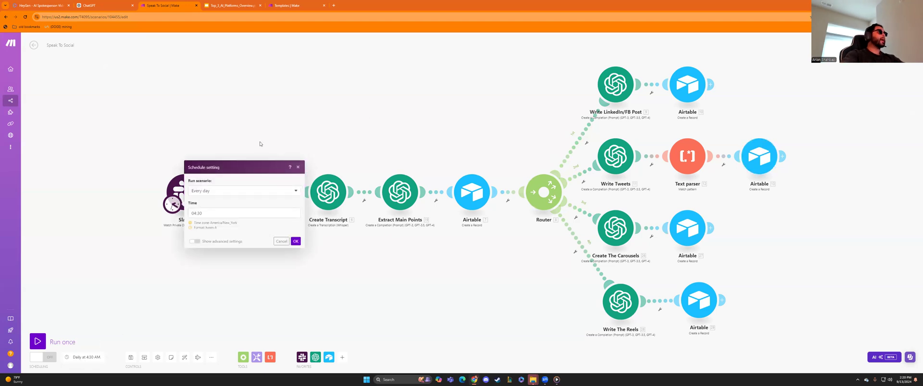
pyautogui.click(282, 192)
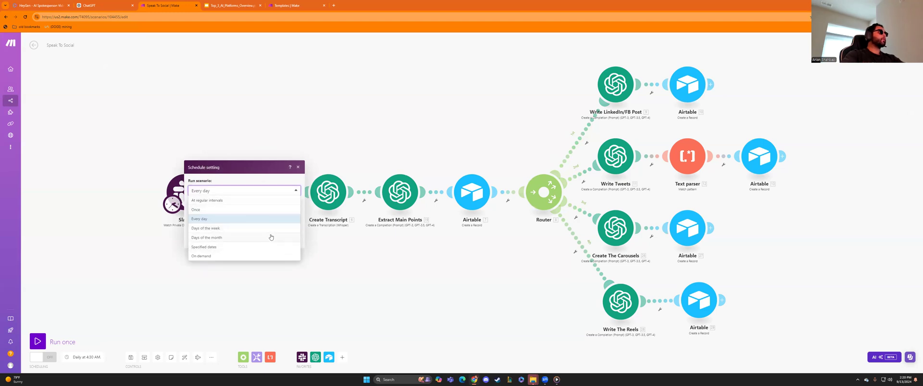
pyautogui.click(114, 257)
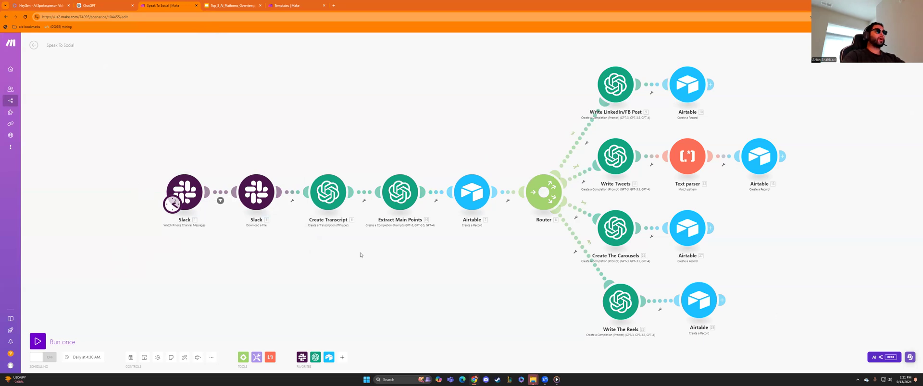
# Step: Review the first Slack module's settings, cancelling the new Slack connection prompt
pyautogui.click(189, 195)
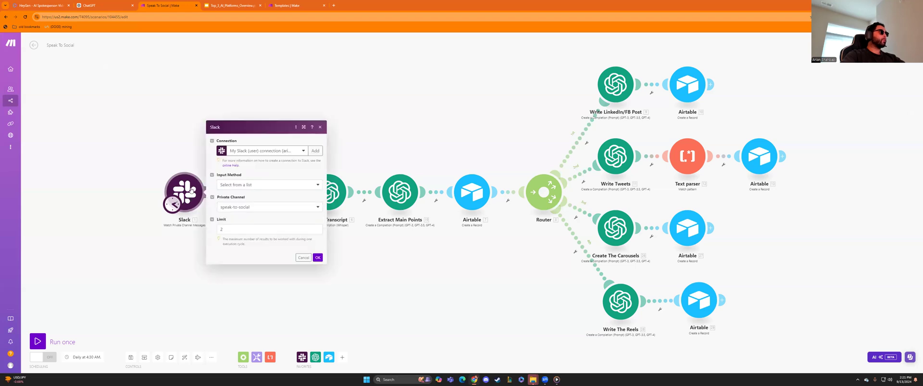
pyautogui.click(316, 152)
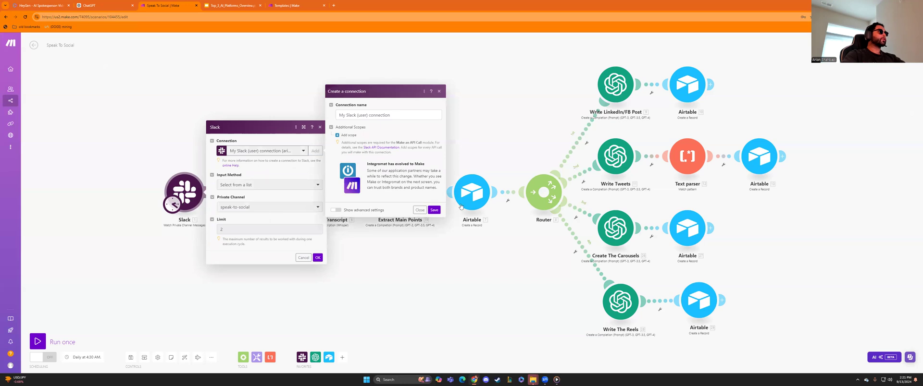
pyautogui.click(439, 93)
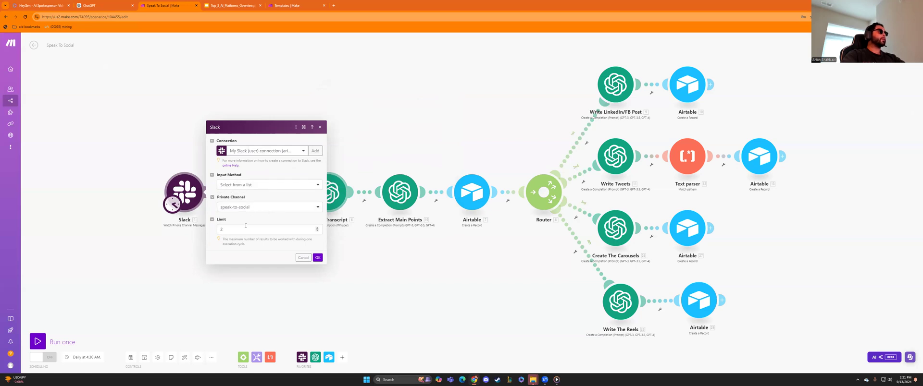
pyautogui.press('Escape')
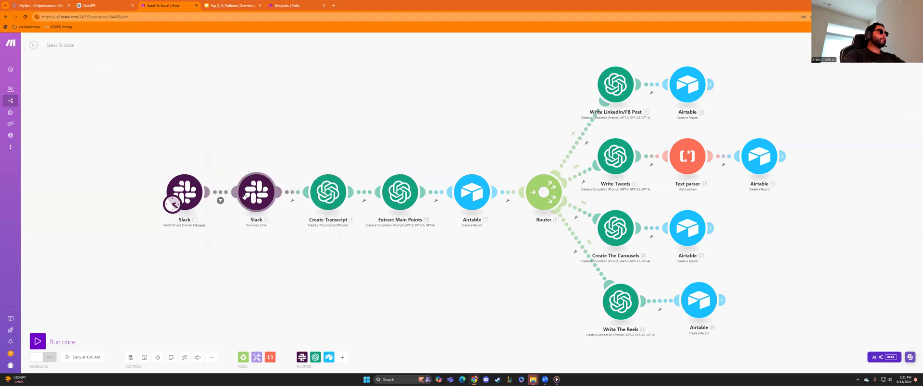
# Step: Review the Download a File, Create Transcript and GPT-4o Extract Main Points module settings in turn
pyautogui.click(245, 196)
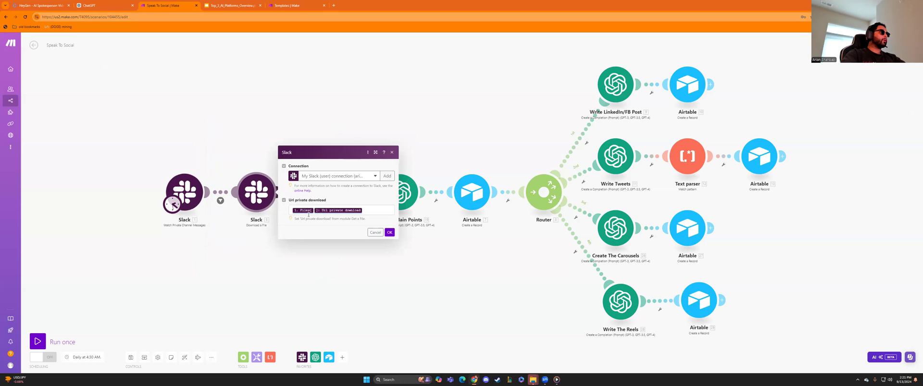
pyautogui.press('Escape')
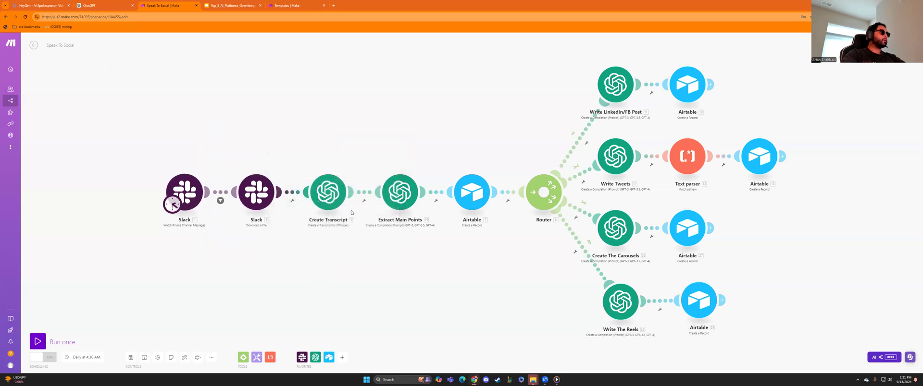
pyautogui.click(333, 194)
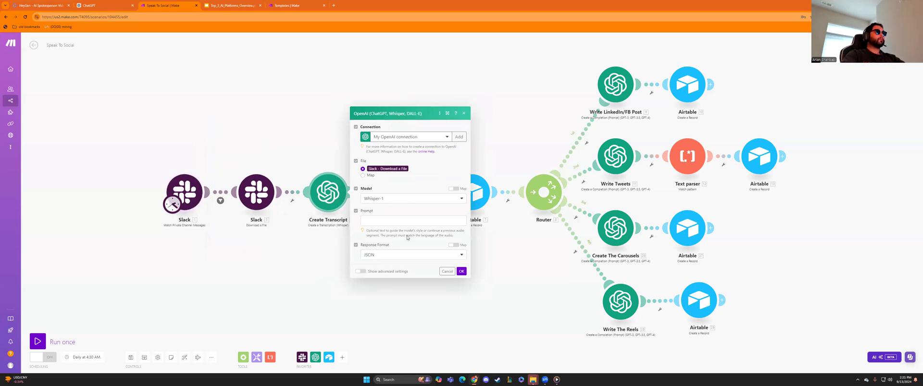
pyautogui.press('Escape')
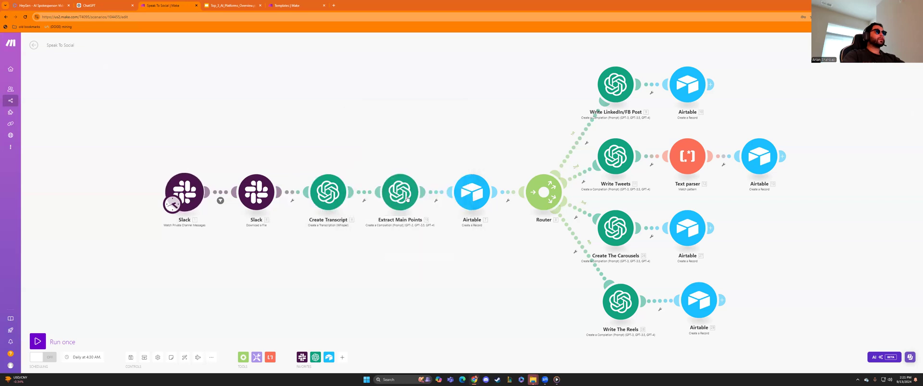
pyautogui.click(408, 200)
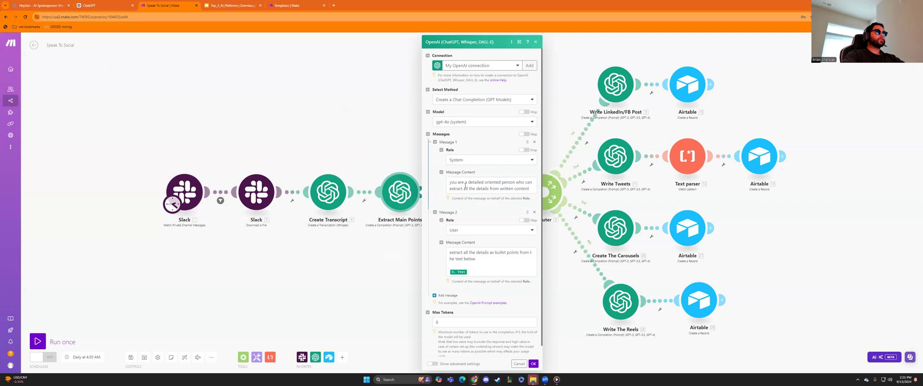
pyautogui.scroll(-1, 465, 184)
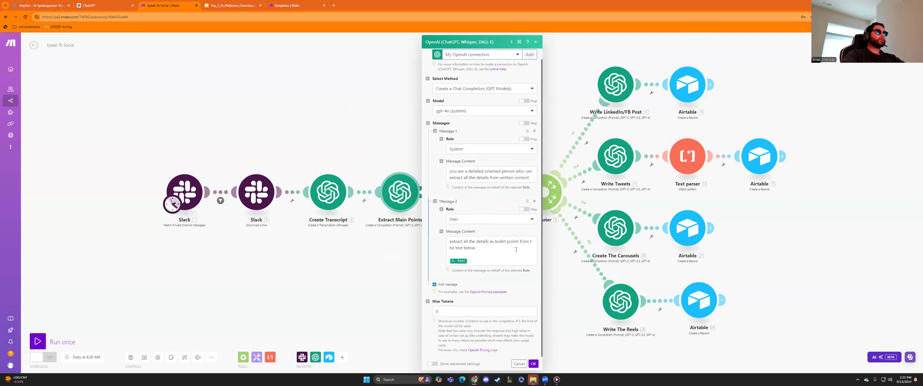
pyautogui.click(353, 263)
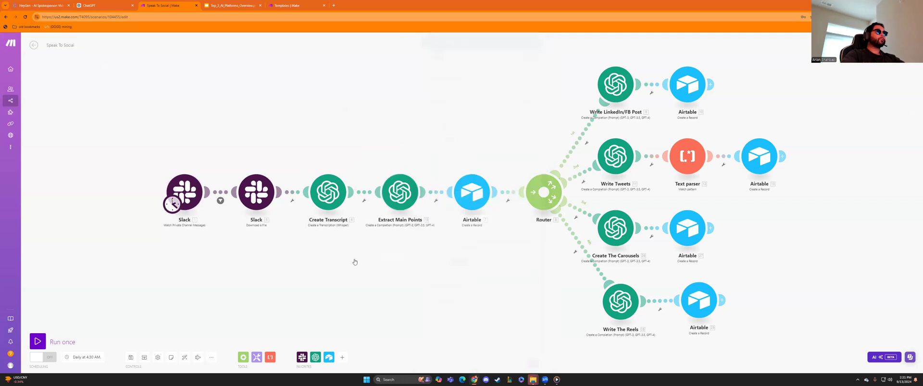
pyautogui.click(471, 203)
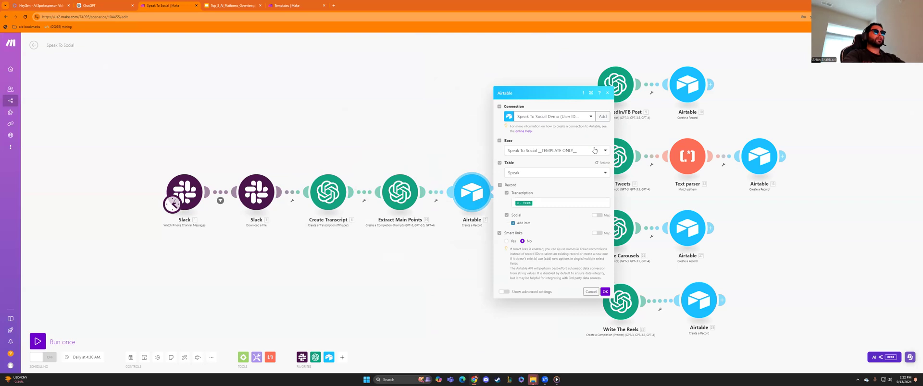
pyautogui.click(605, 174)
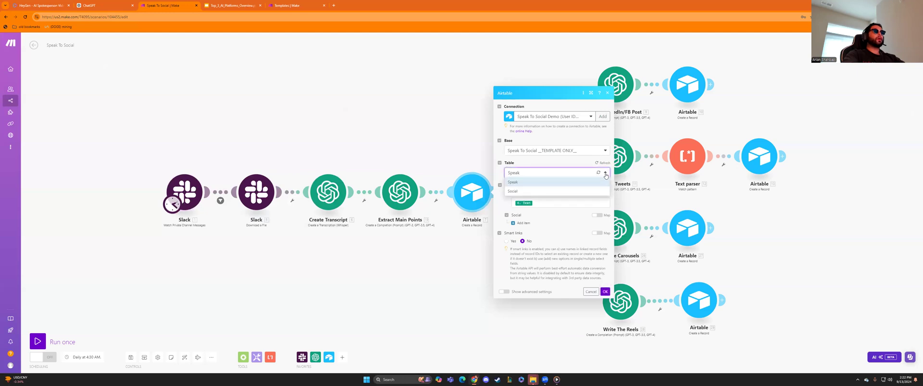
pyautogui.click(605, 175)
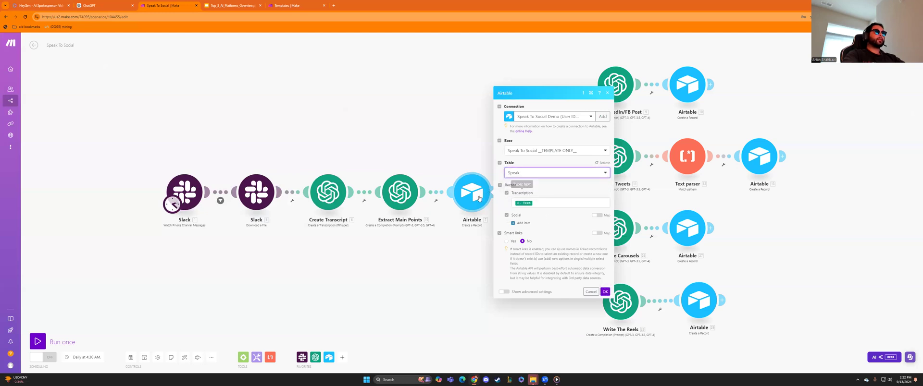
pyautogui.click(605, 291)
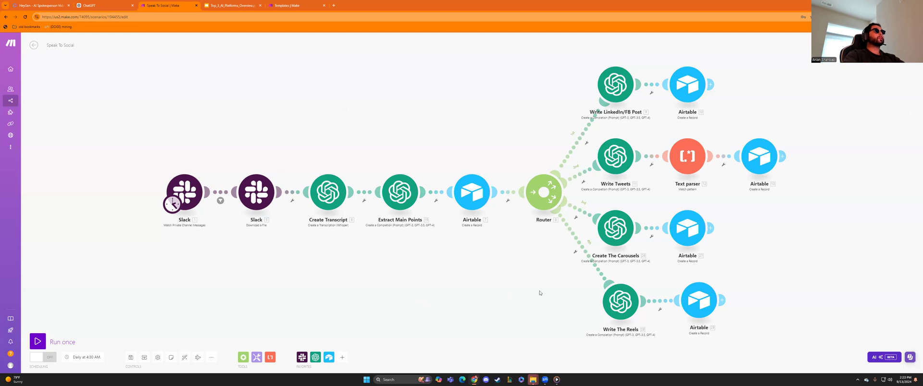
# Step: Show the catalogue of all apps available to add to the scenario
pyautogui.click(341, 358)
pyautogui.scroll(-1, 395, 289)
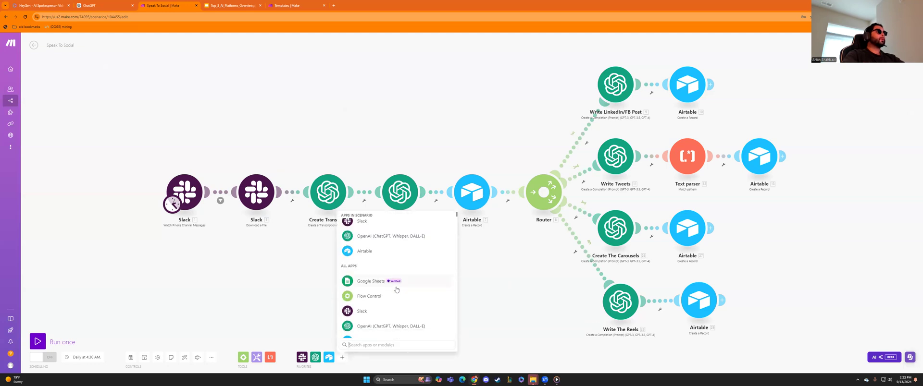
pyautogui.scroll(-1, 396, 289)
pyautogui.scroll(-1, 396, 289)
pyautogui.scroll(-1, 398, 289)
pyautogui.scroll(-2, 398, 288)
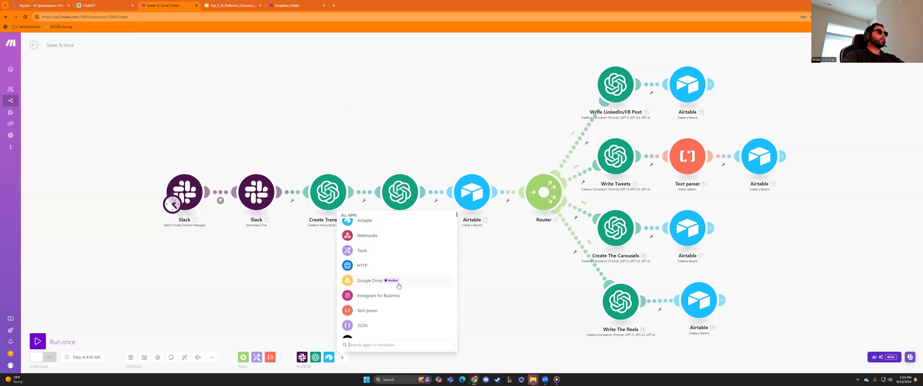
pyautogui.scroll(-2, 393, 281)
pyautogui.scroll(-2, 385, 272)
pyautogui.scroll(-2, 386, 271)
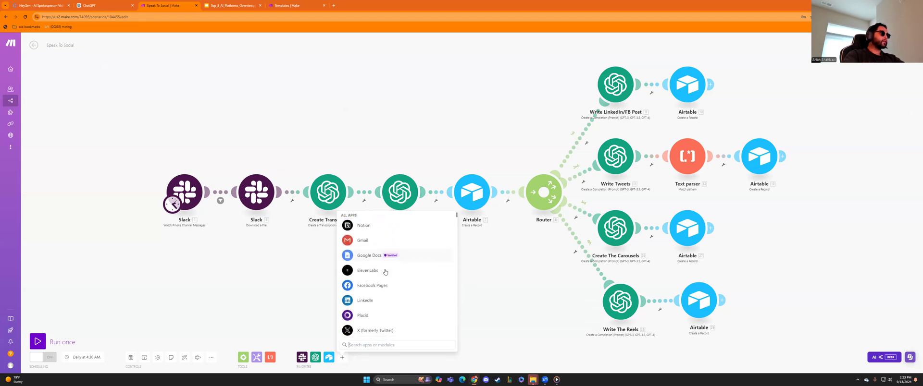
pyautogui.scroll(-1, 382, 272)
pyautogui.scroll(-2, 374, 282)
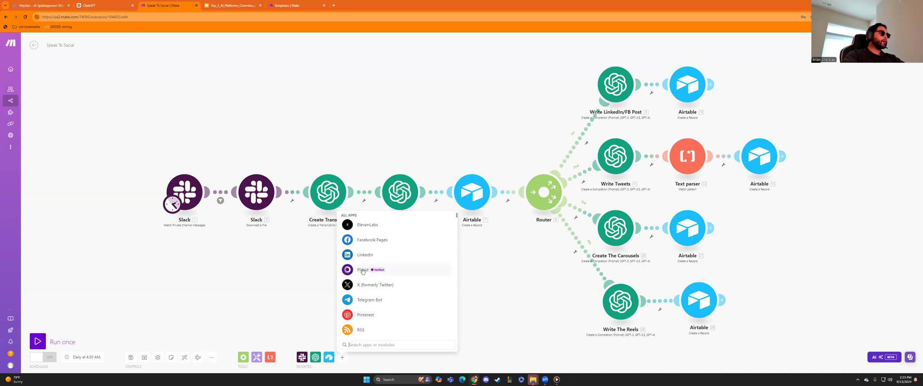
pyautogui.scroll(-2, 373, 282)
pyautogui.scroll(-2, 374, 280)
pyautogui.scroll(-2, 377, 270)
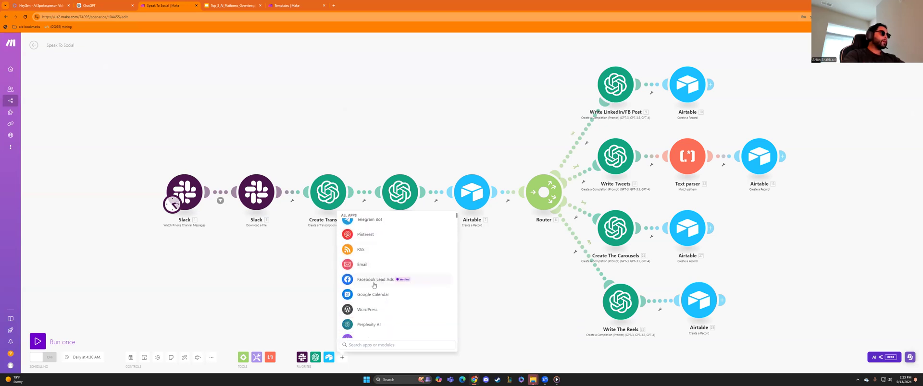
pyautogui.scroll(-2, 388, 302)
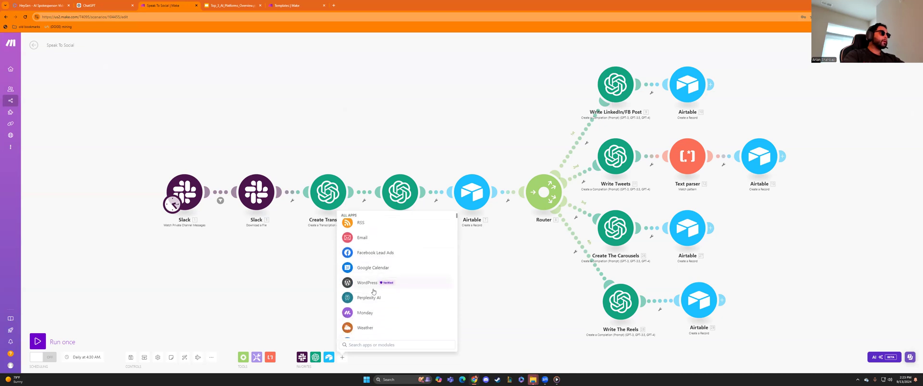
pyautogui.scroll(-3, 385, 296)
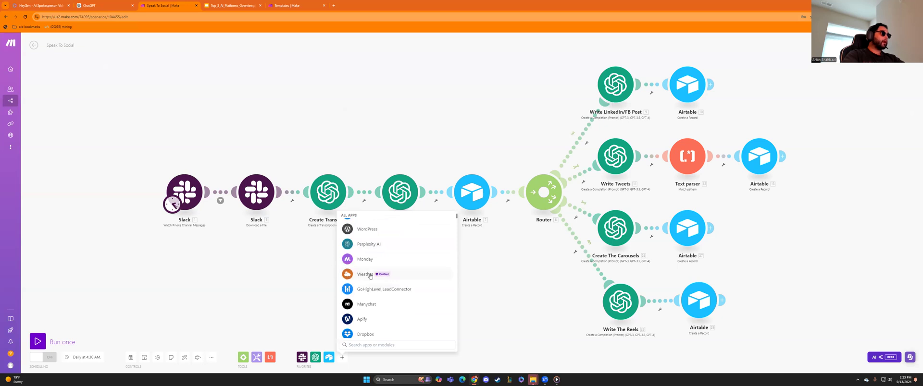
pyautogui.scroll(-3, 374, 274)
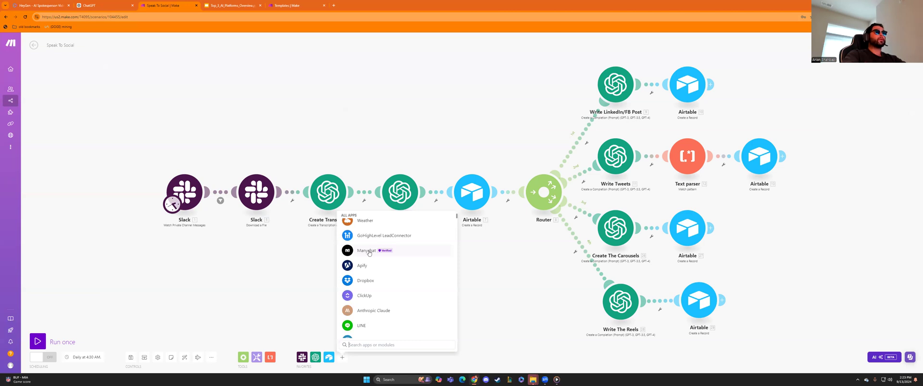
pyautogui.scroll(-2, 369, 254)
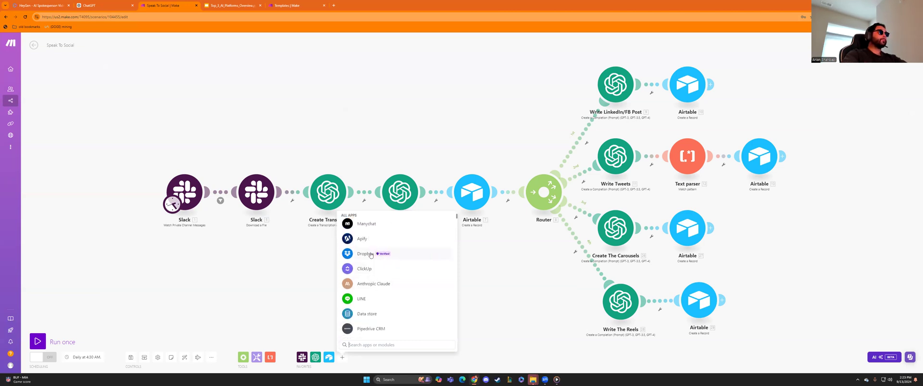
pyautogui.scroll(-2, 374, 258)
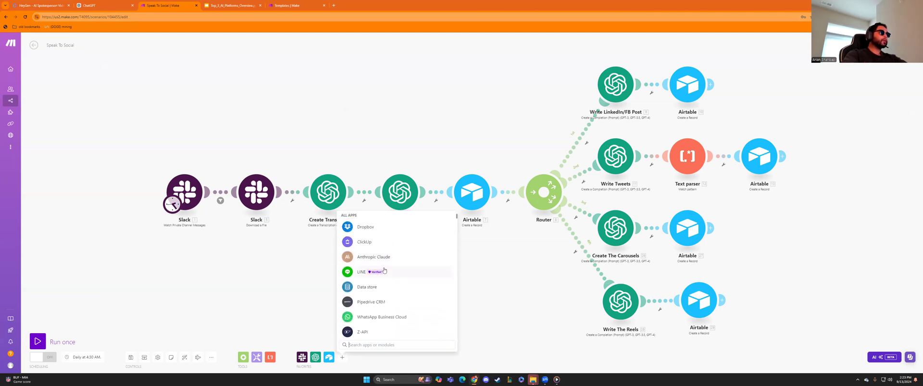
pyautogui.scroll(-2, 384, 277)
pyautogui.scroll(-1, 379, 269)
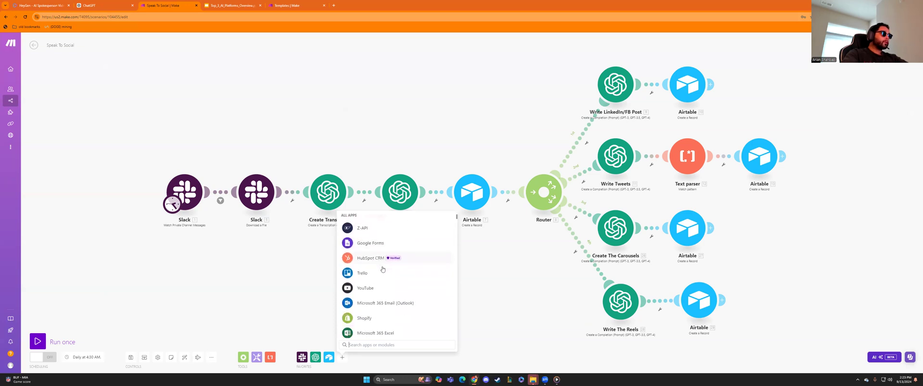
pyautogui.scroll(-1, 373, 261)
pyautogui.scroll(-1, 374, 261)
pyautogui.scroll(-1, 374, 264)
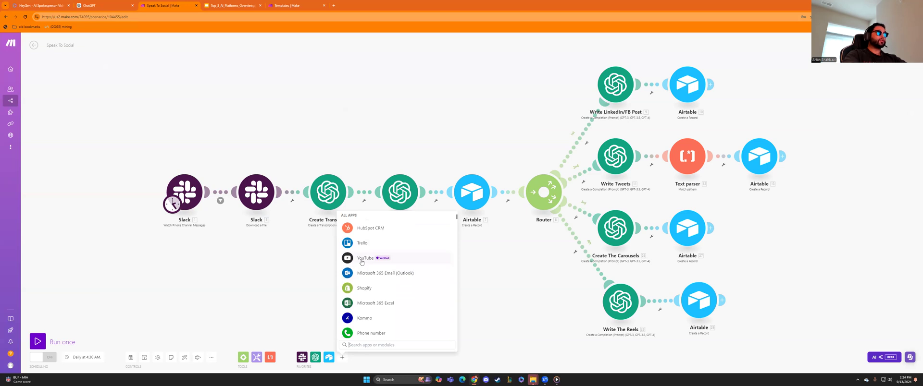
pyautogui.scroll(-2, 381, 289)
pyautogui.scroll(-2, 381, 289)
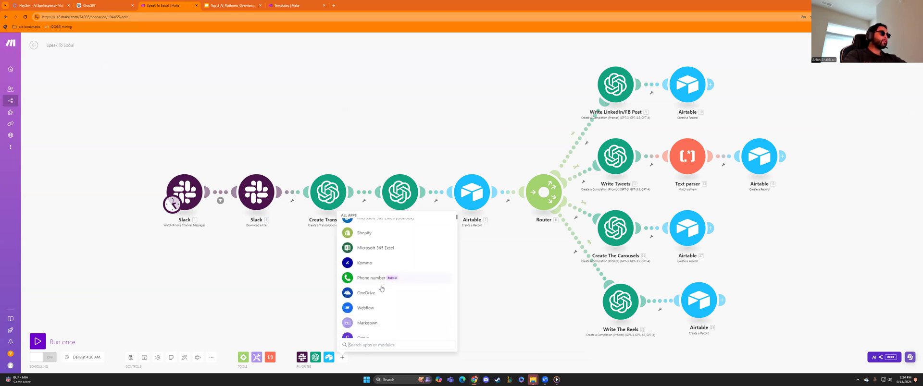
pyautogui.scroll(-2, 380, 288)
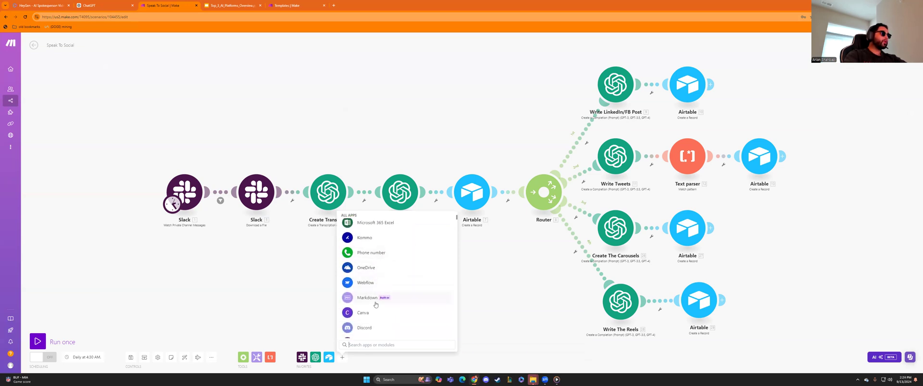
pyautogui.scroll(-3, 375, 302)
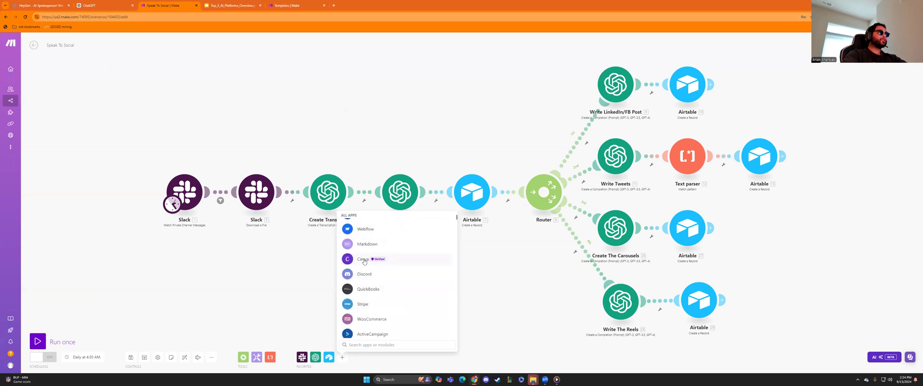
pyautogui.scroll(-2, 366, 259)
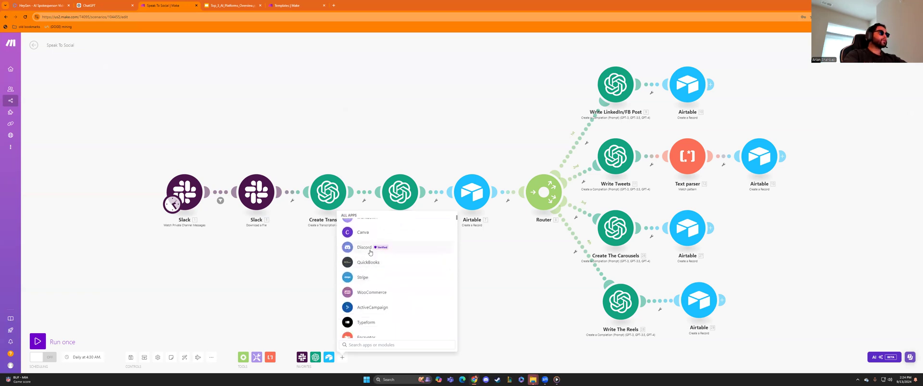
pyautogui.scroll(-2, 376, 285)
pyautogui.scroll(-2, 374, 270)
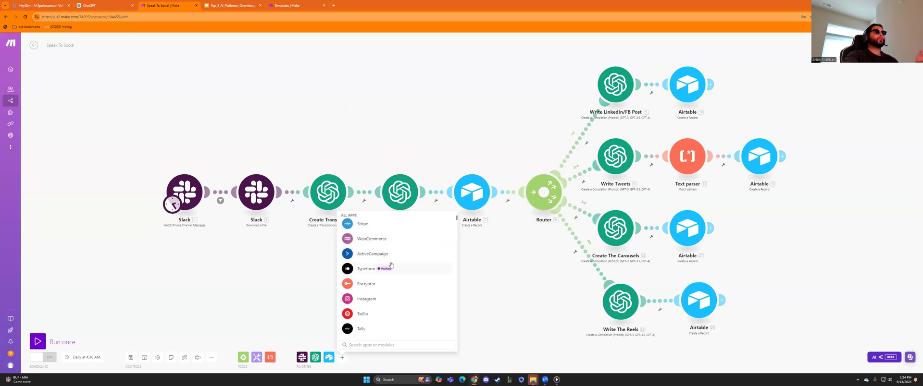
pyautogui.scroll(-2, 390, 268)
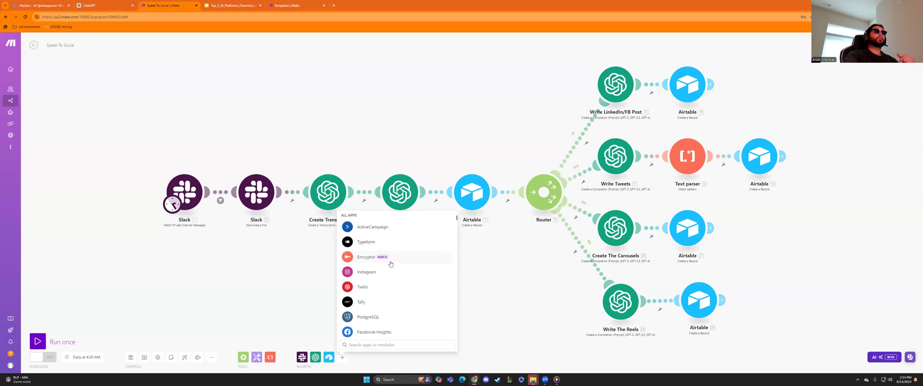
pyautogui.moveTo(383, 257)
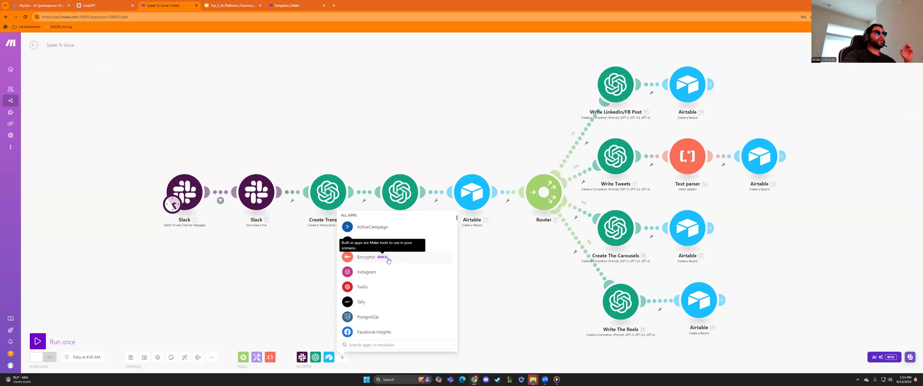
# Step: Switch to the Top_3_AI_Platforms_Overview presentation in Google Slides
pyautogui.click(235, 5)
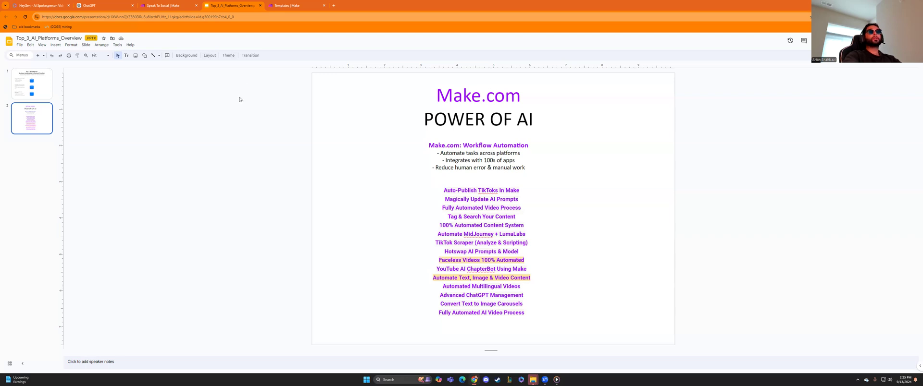
# Step: Return from the Power of AI slide to the Speak To Social scenario in Make
pyautogui.click(182, 5)
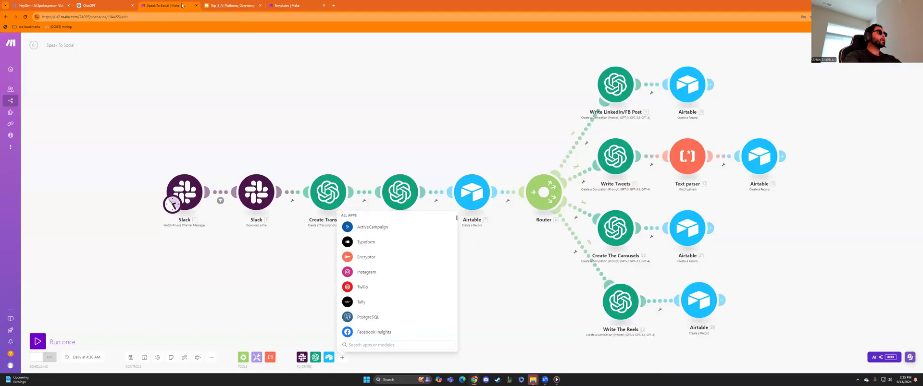
# Step: Close the app catalogue over the Speak To Social canvas
pyautogui.click(411, 142)
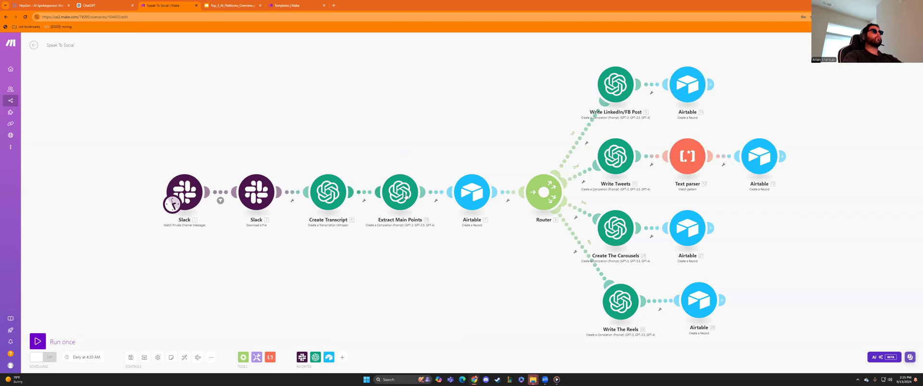
# Step: Briefly show the first Slack module's speak-to-social channel settings, then close them
pyautogui.click(191, 194)
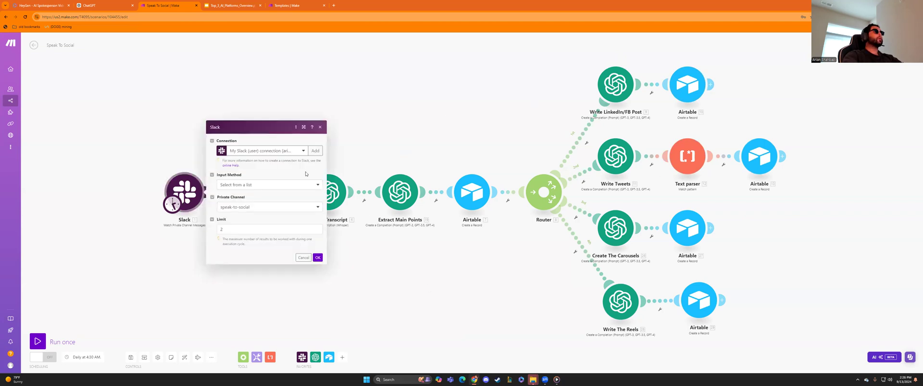
pyautogui.press('Escape')
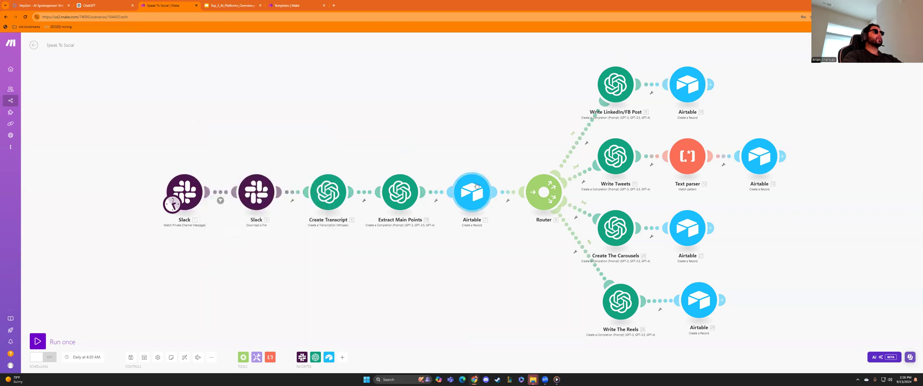